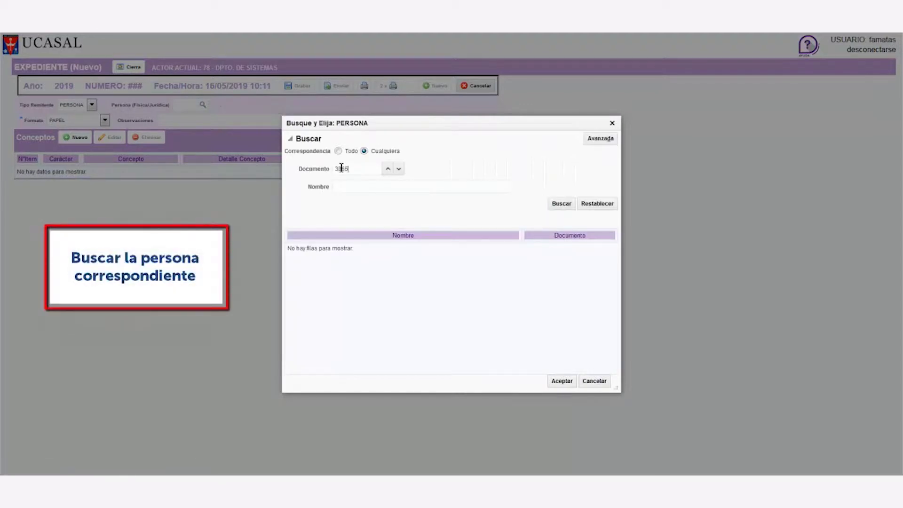
- Search the person by document number and set the matching result as the expediente's sender
text(9)
key(Return)
click(438, 248)
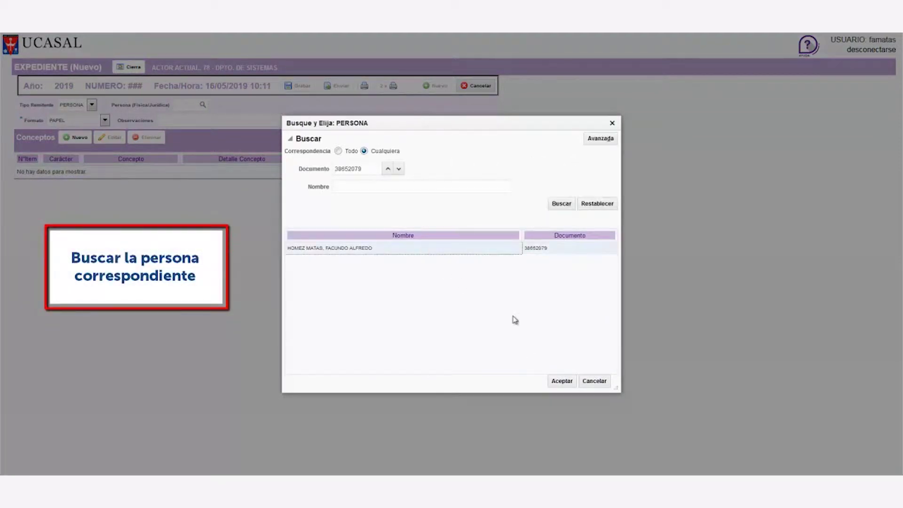
click(562, 381)
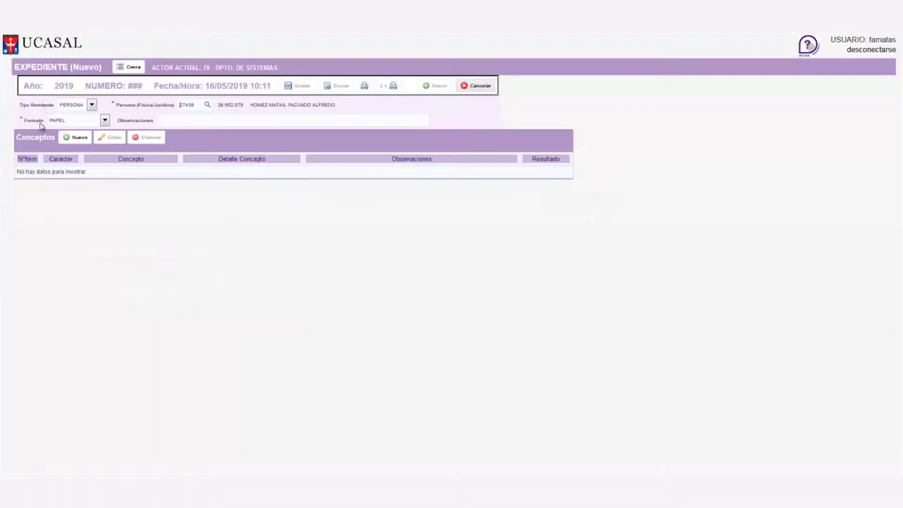
- Add concept CARRERA - CREACION, found by searching 'carrera', with state En proceso
click(72, 138)
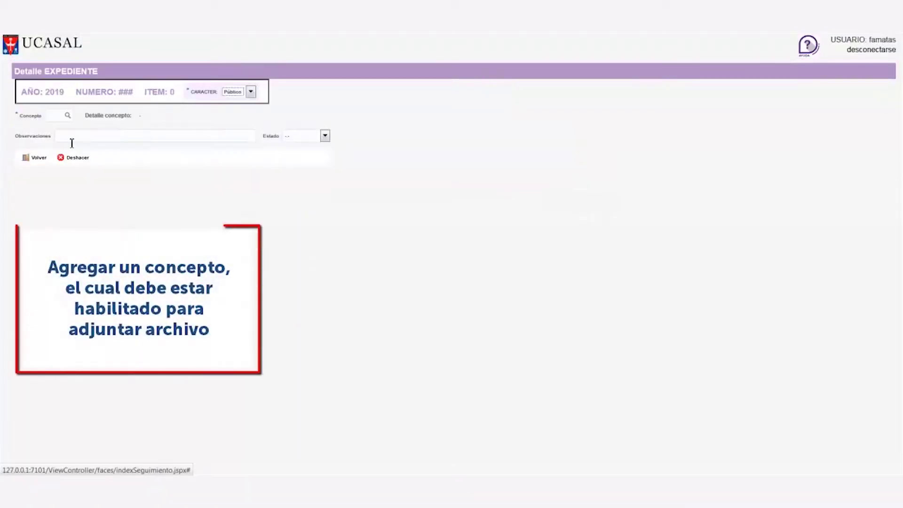
click(68, 118)
click(343, 158)
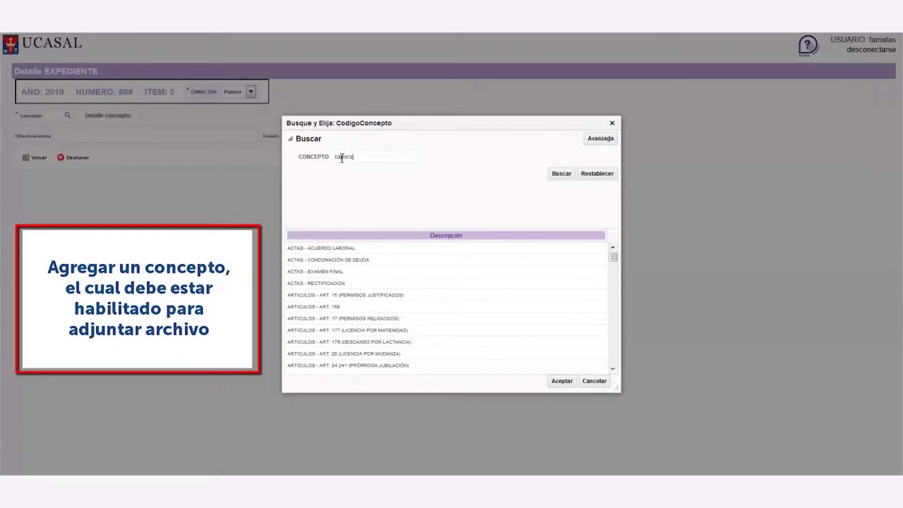
key(Return)
click(424, 271)
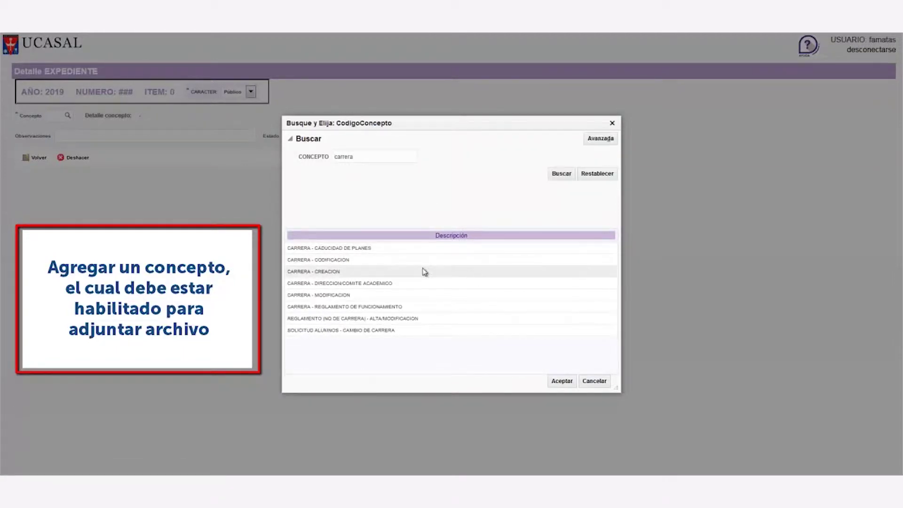
click(570, 379)
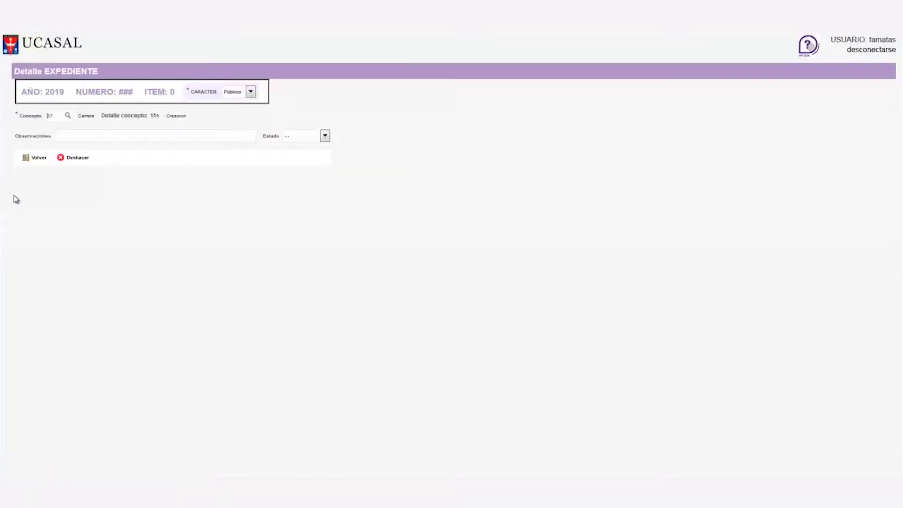
click(325, 136)
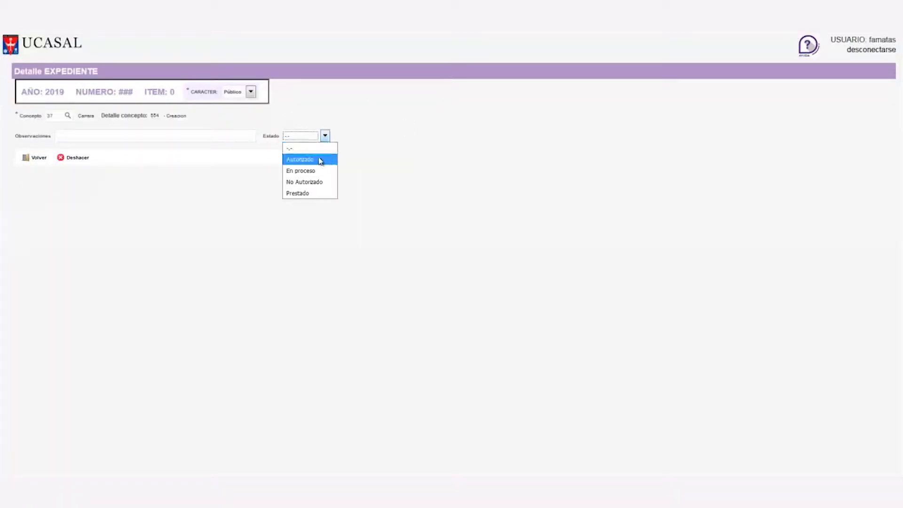
click(309, 171)
- Return to the expediente and save it, generating number 22136/2019
click(34, 157)
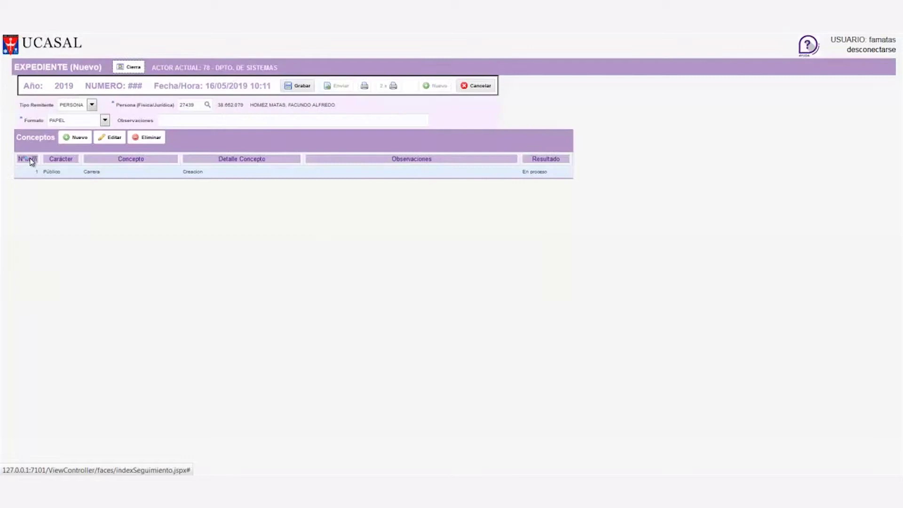
click(298, 86)
double_click(430, 142)
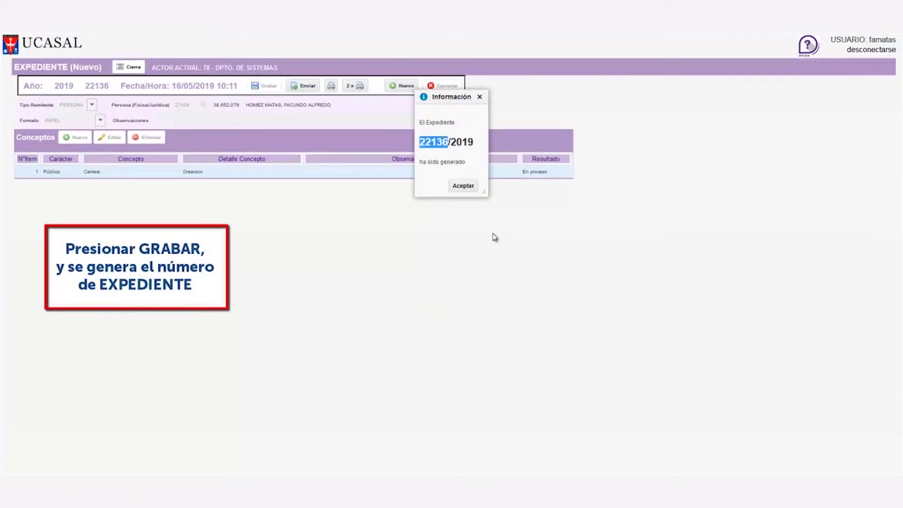
click(463, 186)
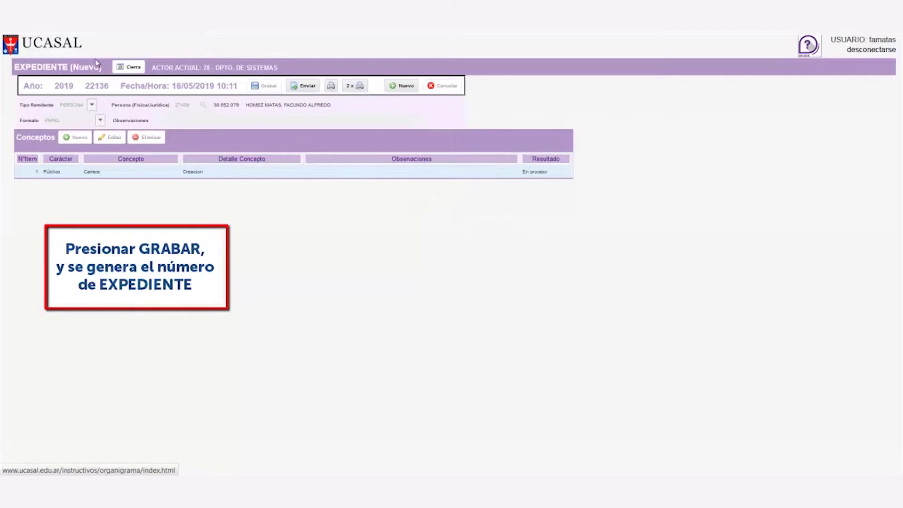
- Close the expediente, then start sending 22136 from Movimientos > Salidas
click(127, 67)
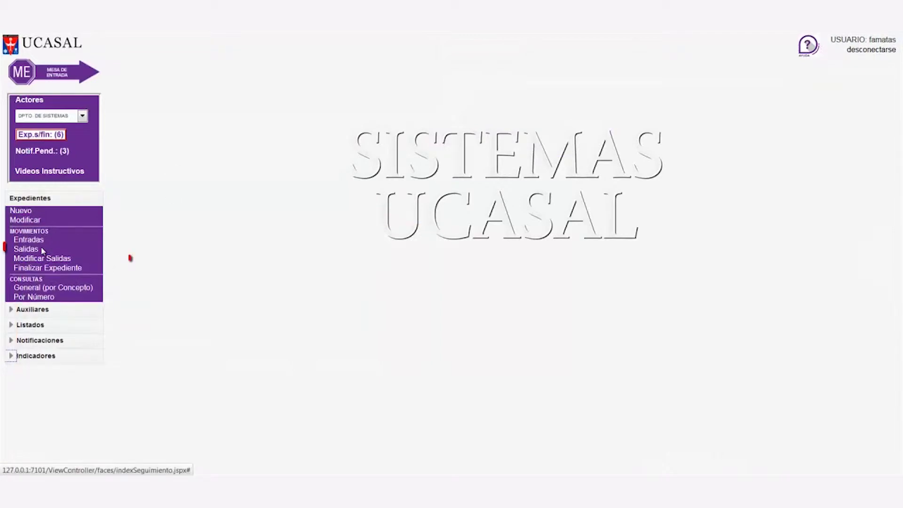
click(20, 252)
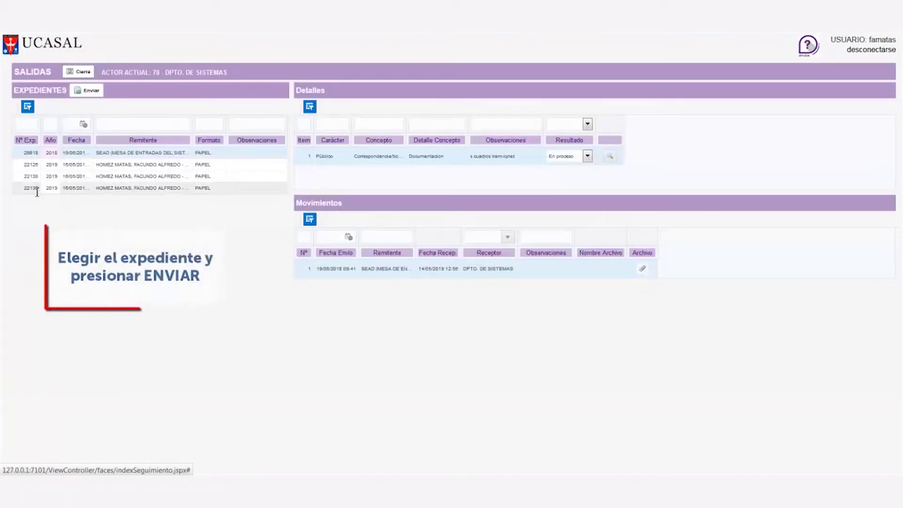
click(54, 189)
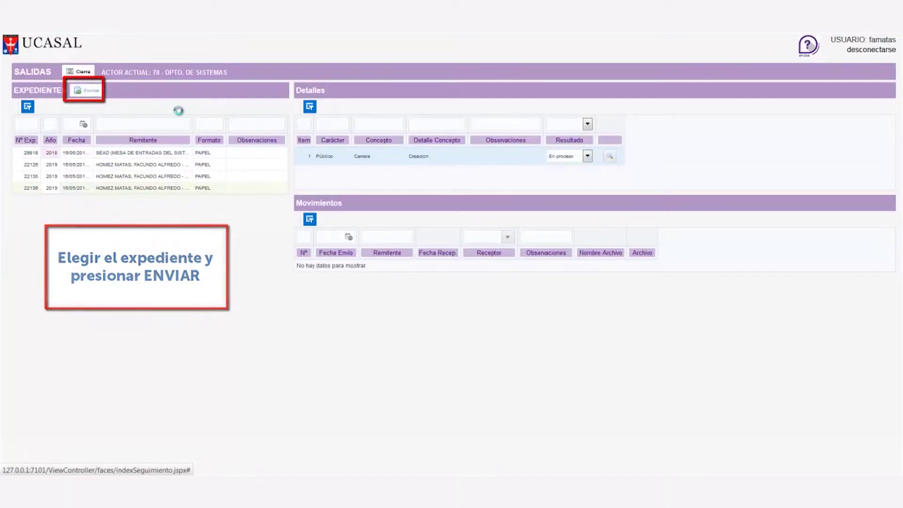
click(92, 91)
- Attach the Bitacora TIC spreadsheet, note 'Carrera Excel', and send it to DPTO. DE SISTEMAS
click(137, 295)
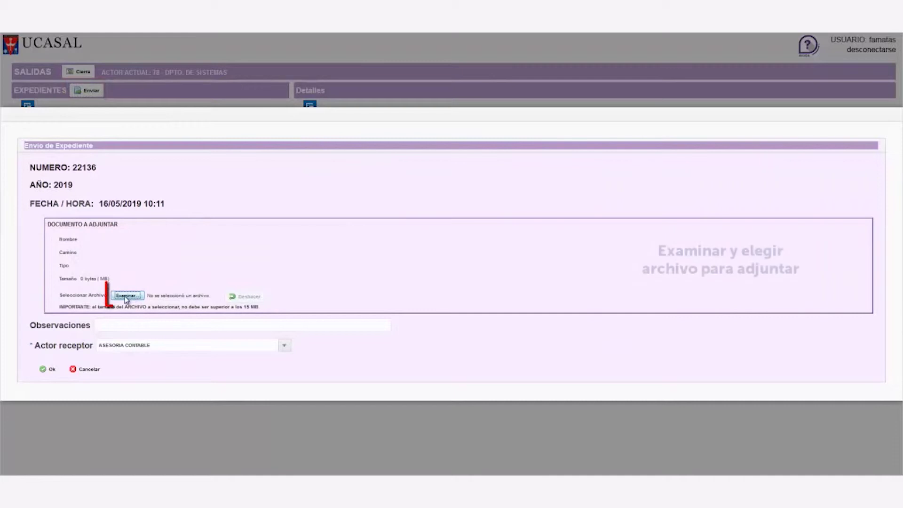
double_click(230, 109)
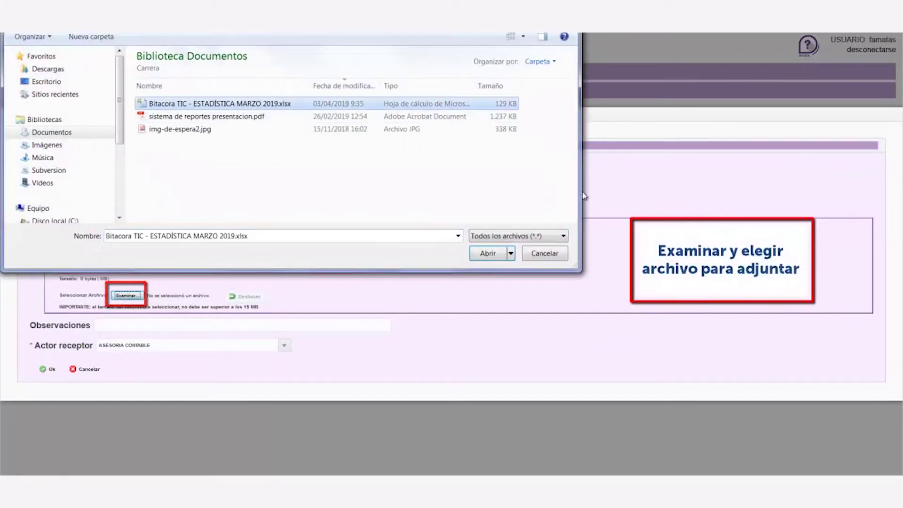
click(114, 326)
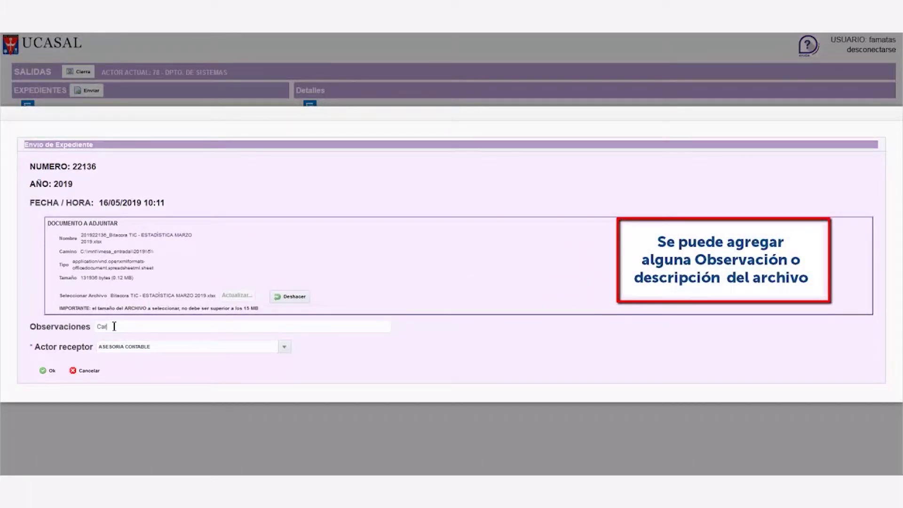
text(Carrera Excel)
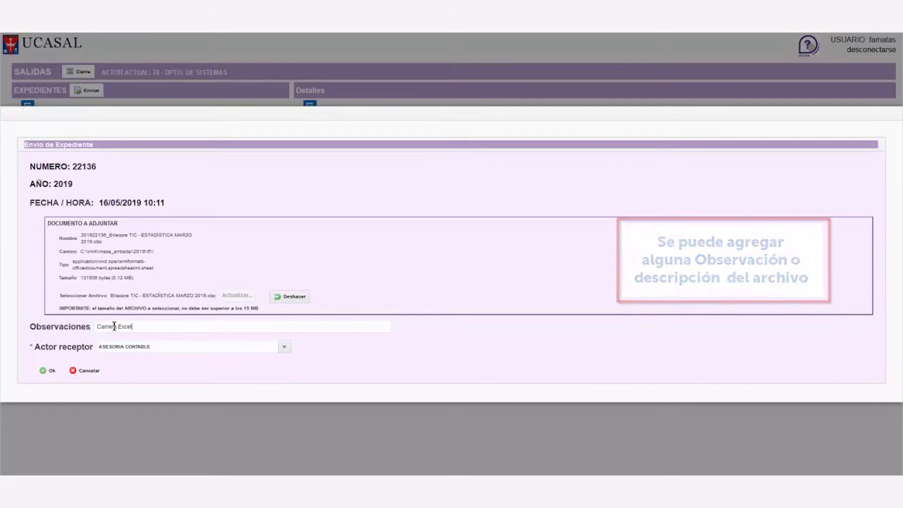
click(283, 348)
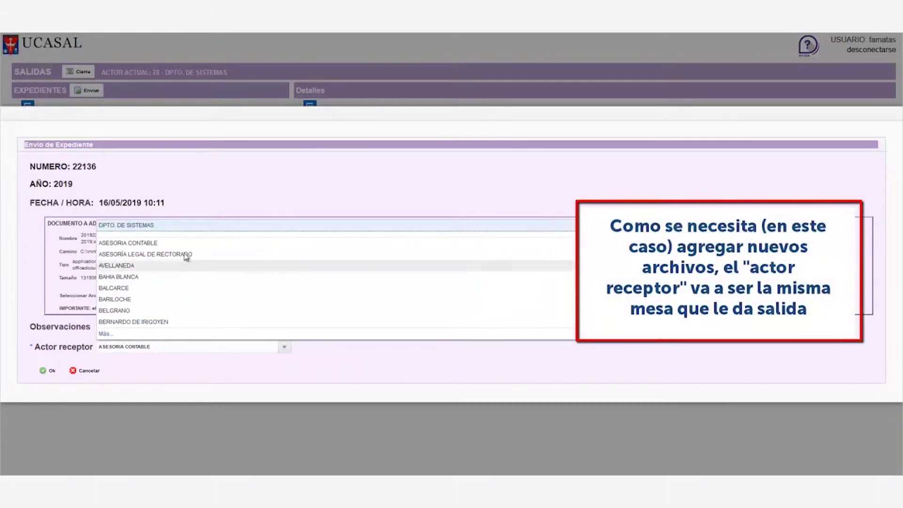
click(160, 227)
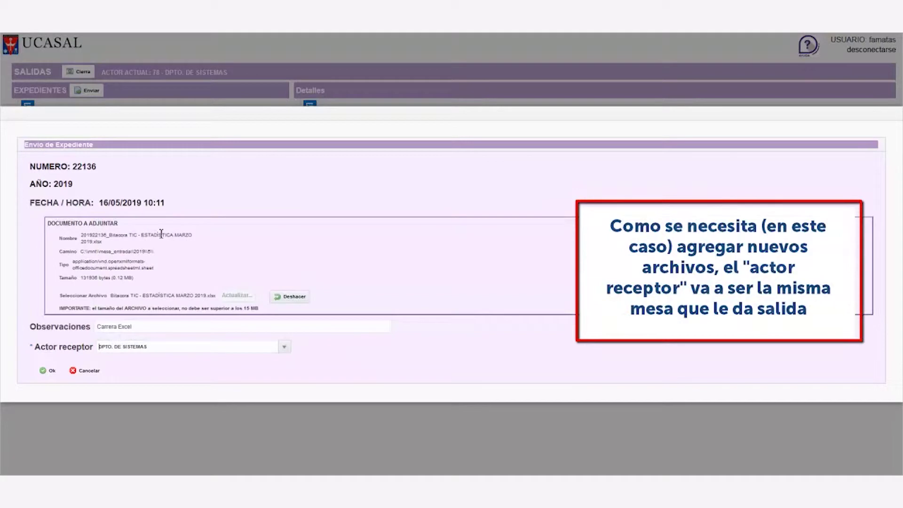
click(52, 372)
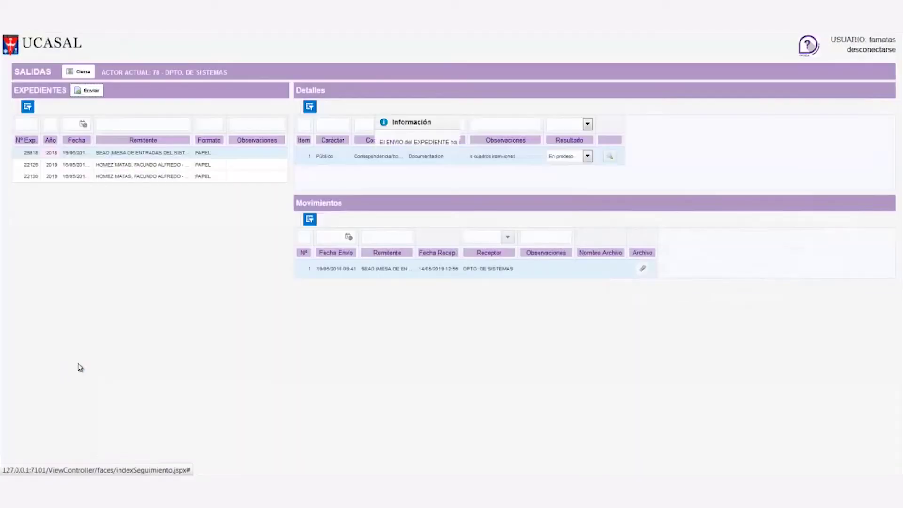
- Dismiss the confirmation, then start Recibir + Enviar for 22136 from Movimientos > Entradas
click(503, 160)
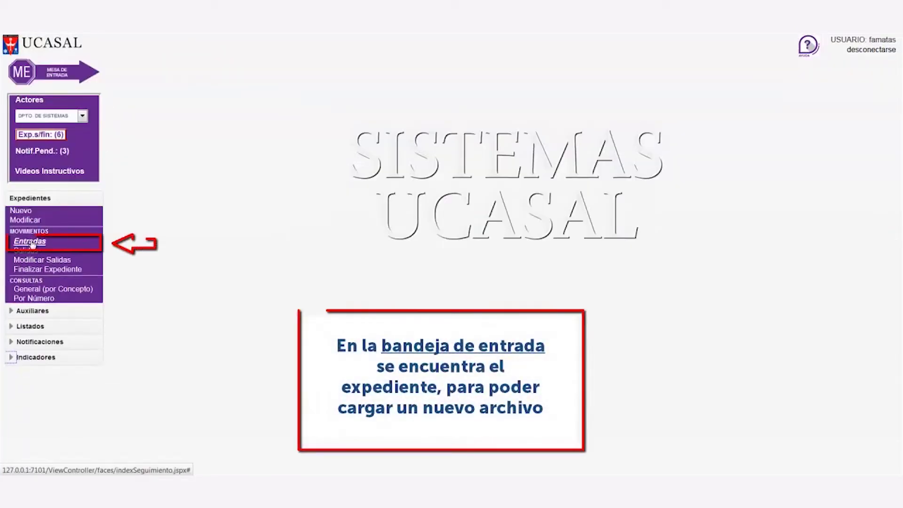
click(29, 242)
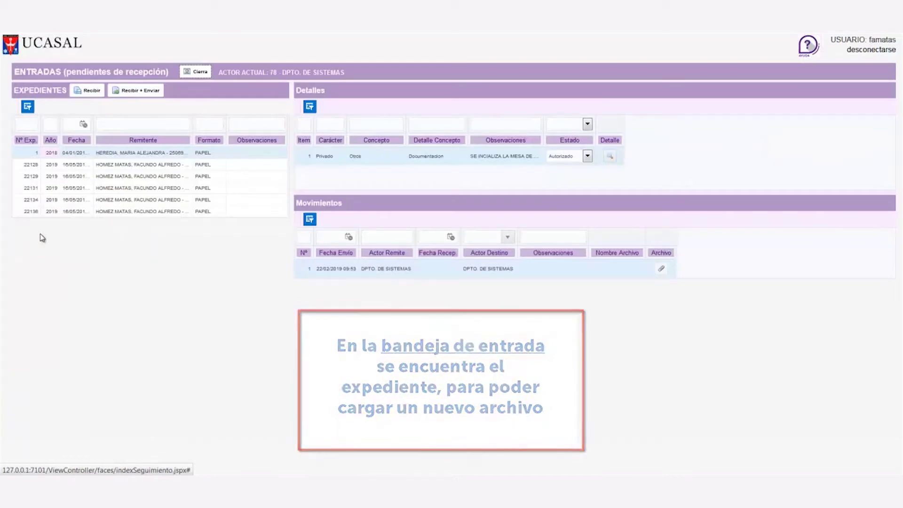
click(67, 213)
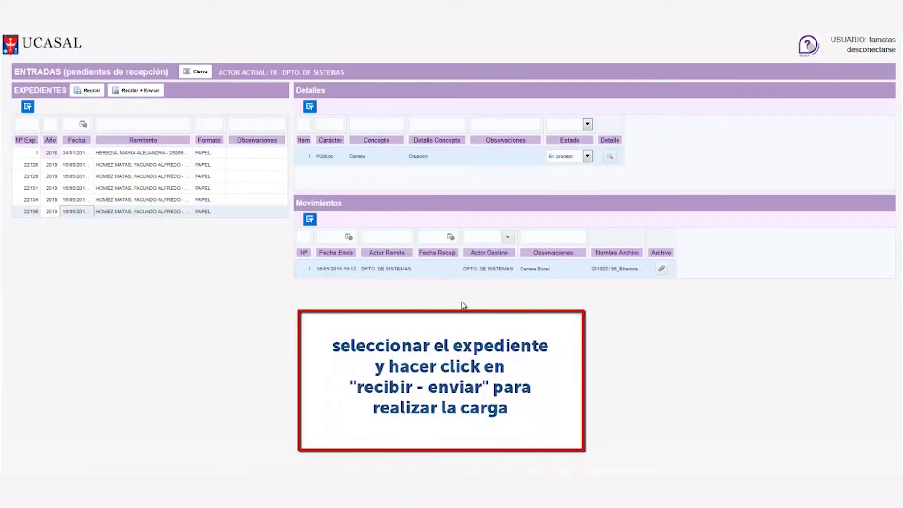
click(139, 91)
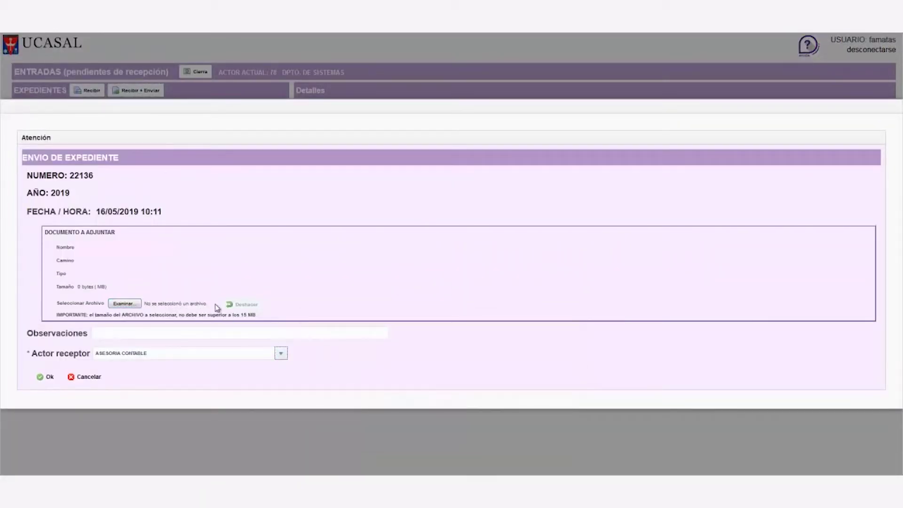
- Resend 22136 to DPTO. DE SISTEMAS with the sistema de reportes presentacion PDF attached
click(281, 353)
click(128, 233)
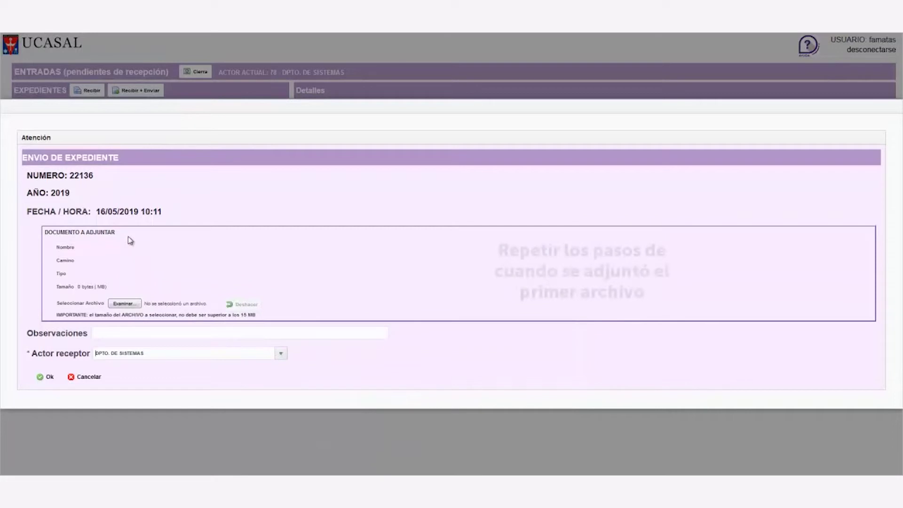
click(126, 303)
click(221, 119)
key(Return)
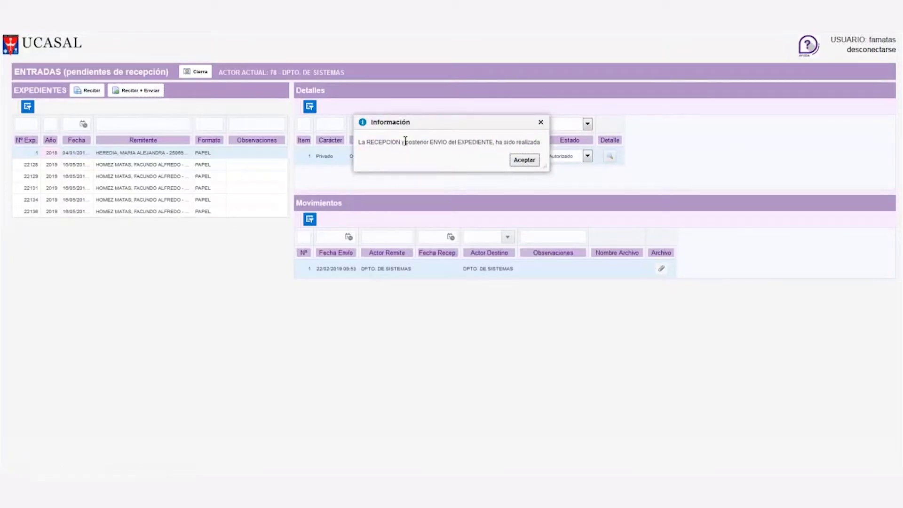
- Dismiss the confirmation and reopen Recibir + Enviar for 22136 for another file
click(522, 159)
click(121, 211)
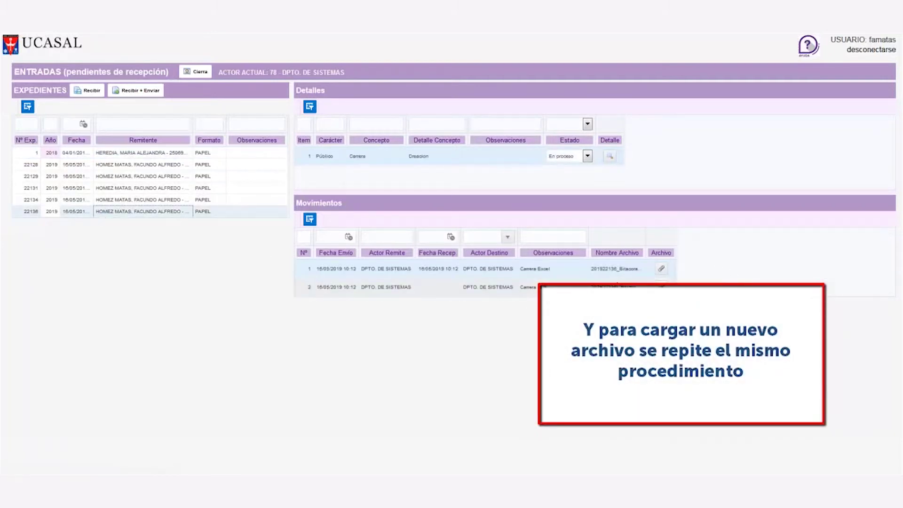
click(147, 90)
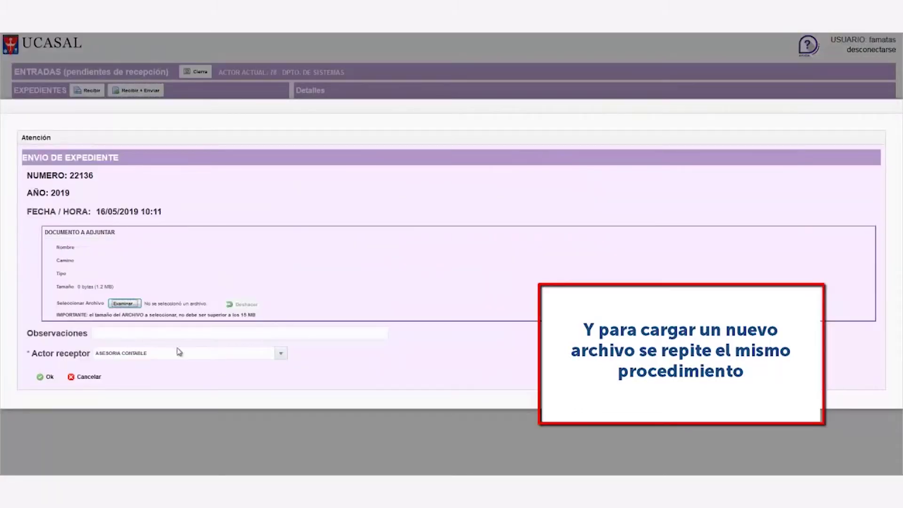
- Send 22136 to DPTO. DE SISTEMAS with img-de-espera2.jpg attached and observation 'Carrera IMG'
click(246, 346)
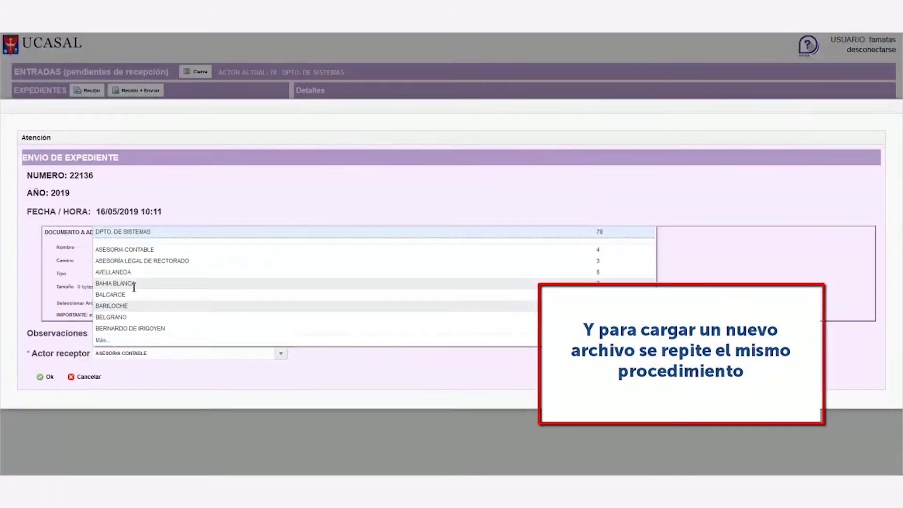
click(145, 234)
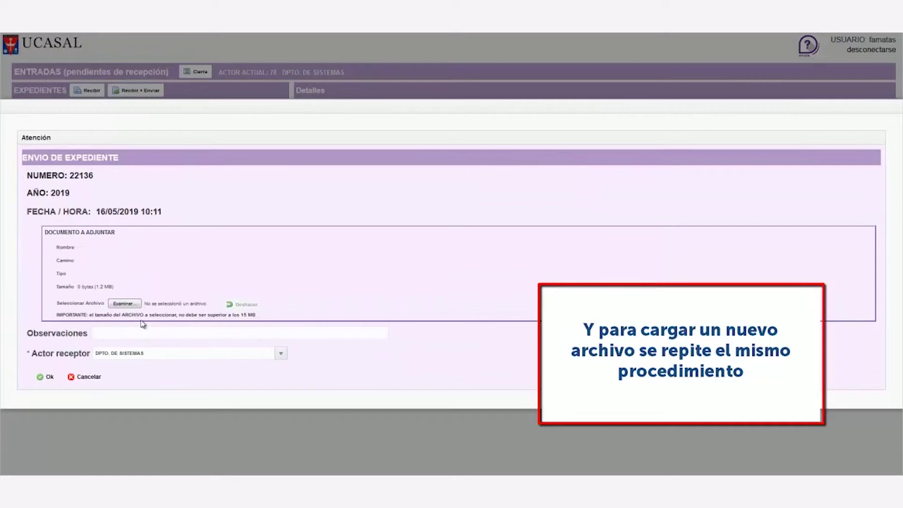
click(137, 305)
click(200, 129)
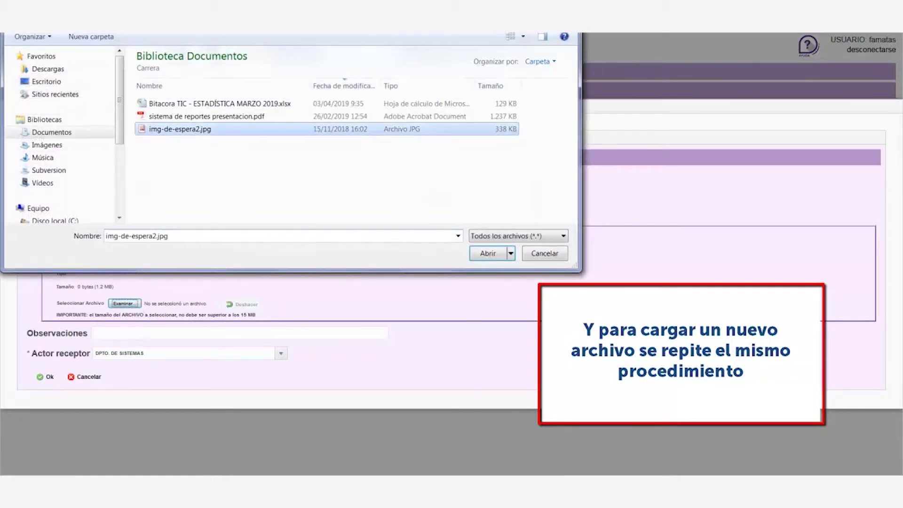
click(491, 257)
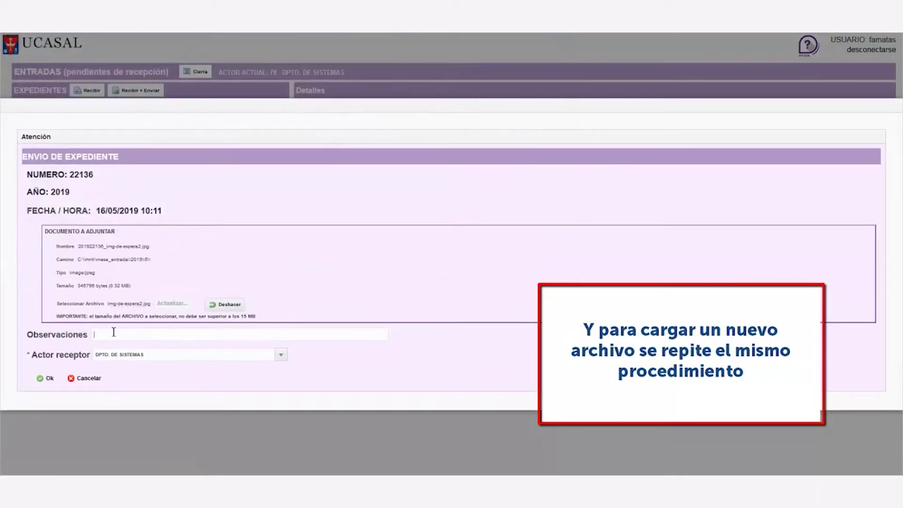
text(Carrera IMG)
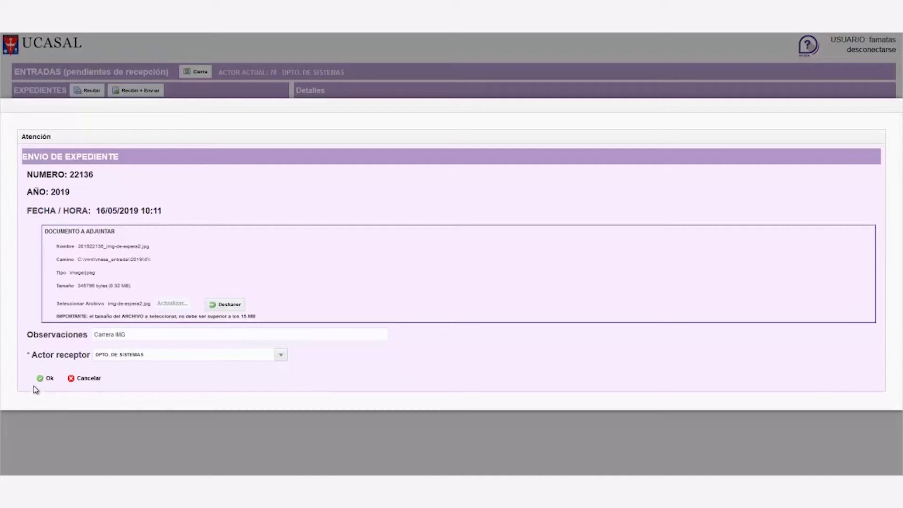
click(46, 379)
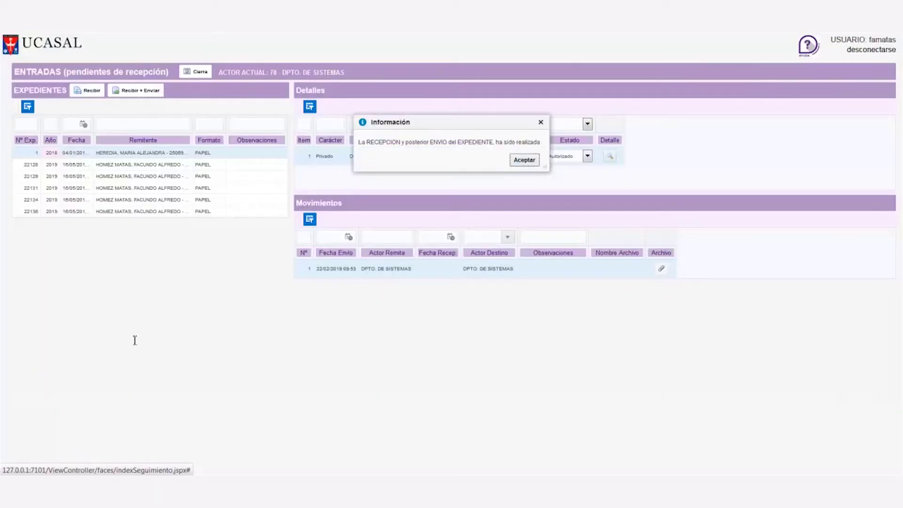
- Search expediente 22136 of 2019 through Consultas > Por Número
click(524, 161)
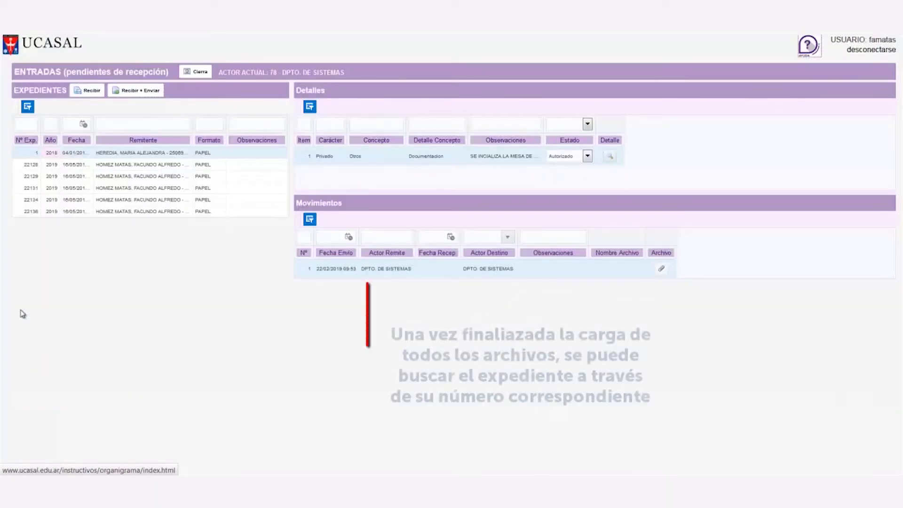
click(190, 72)
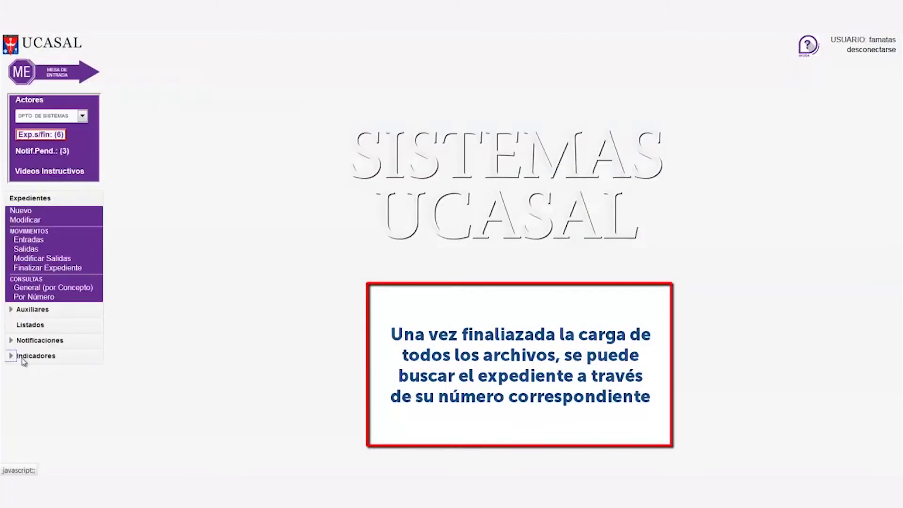
click(44, 299)
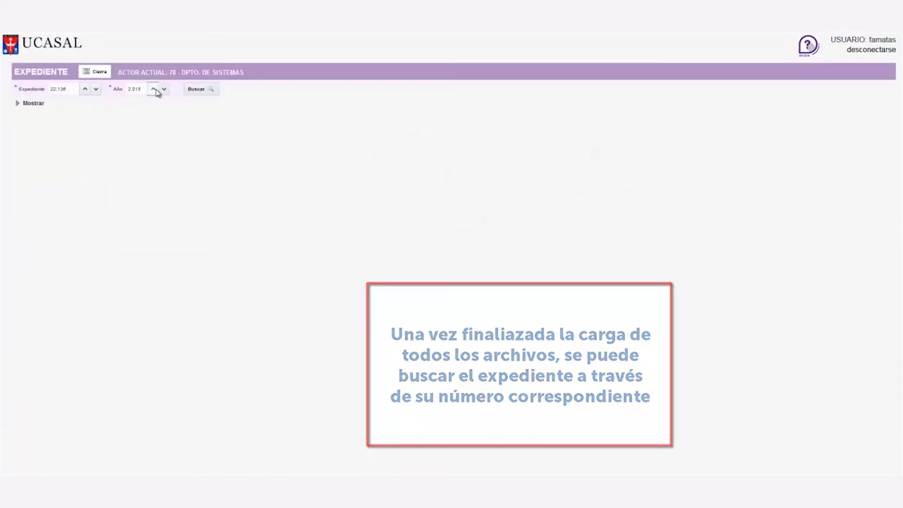
click(194, 89)
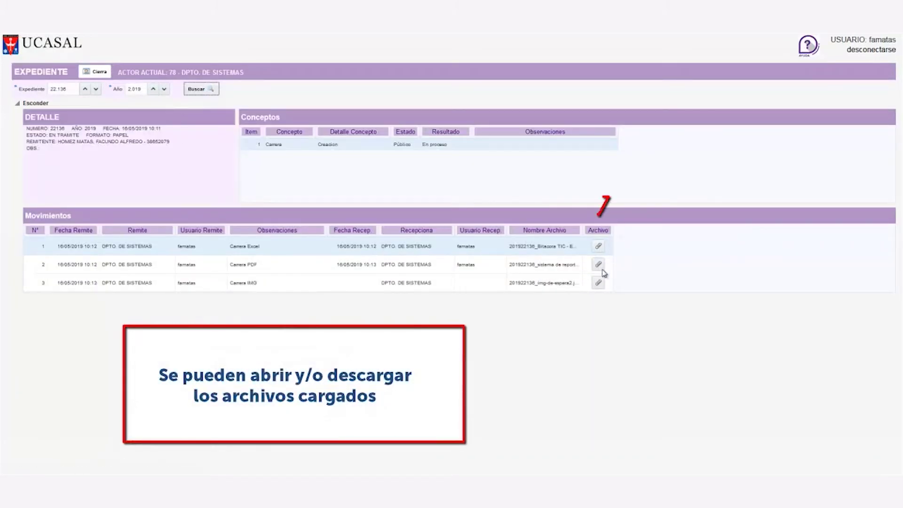
click(598, 247)
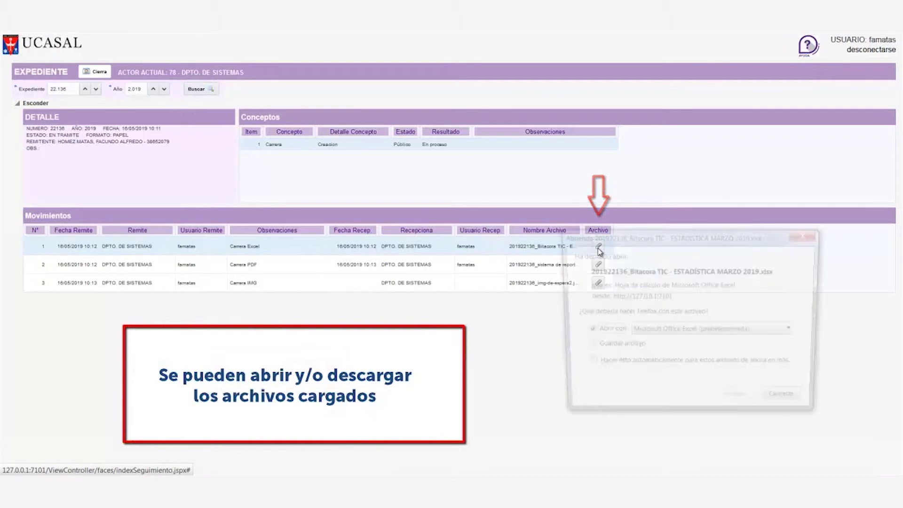
click(743, 408)
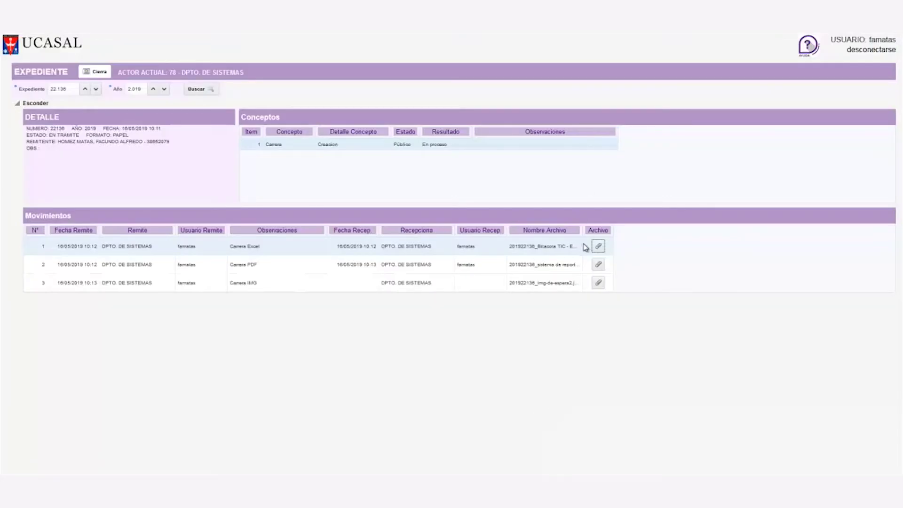
click(598, 264)
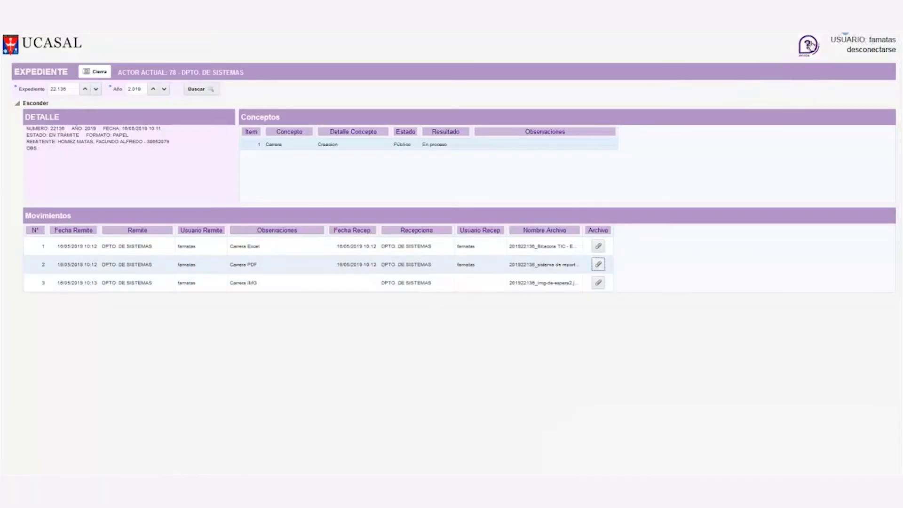
click(729, 66)
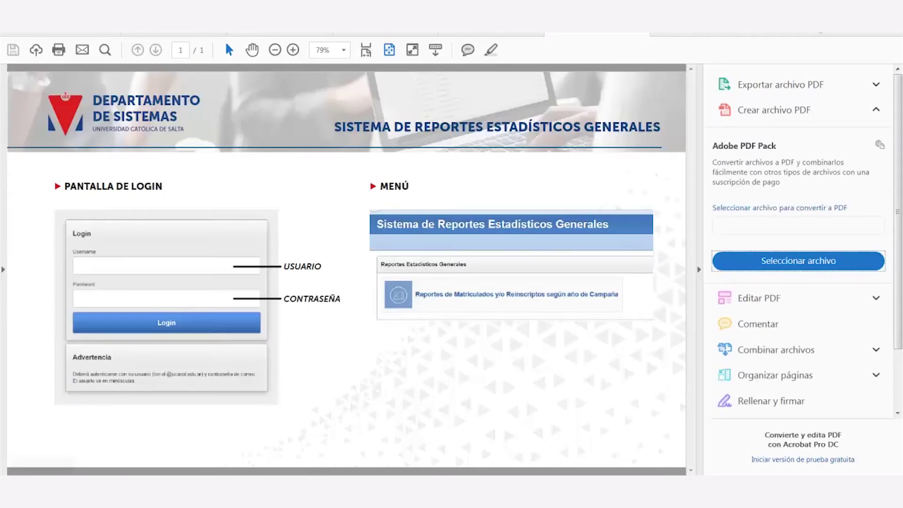
key(super+Down)
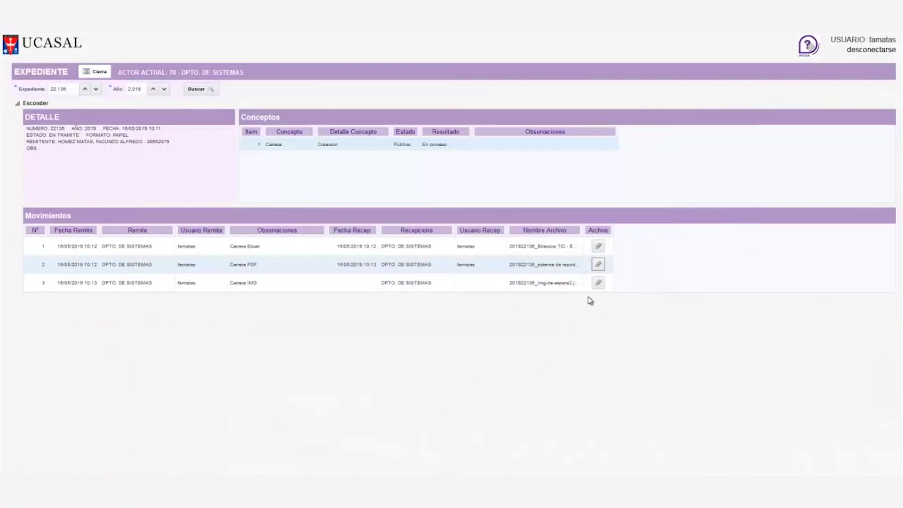
click(598, 283)
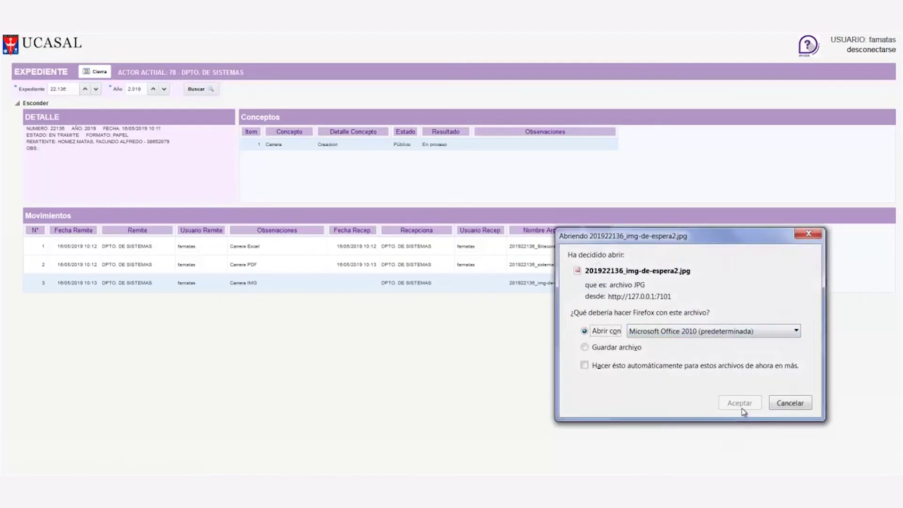
click(740, 404)
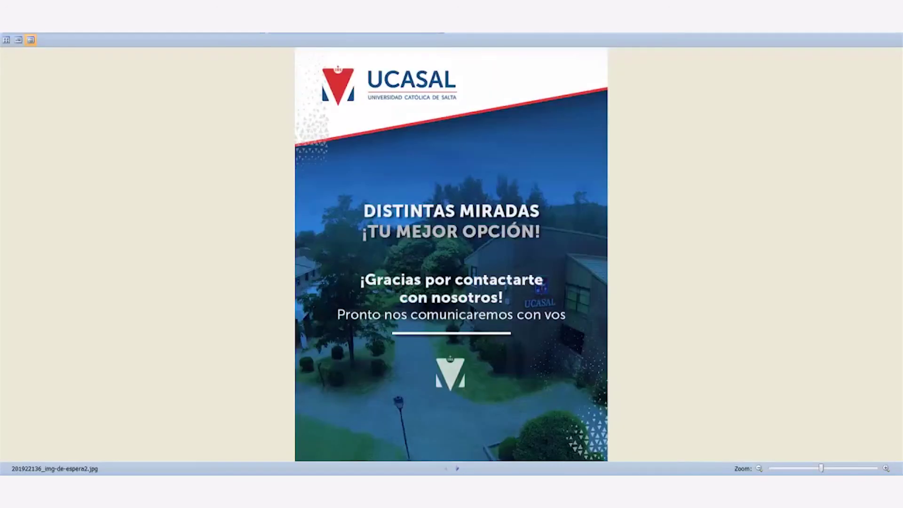
key(super+Down)
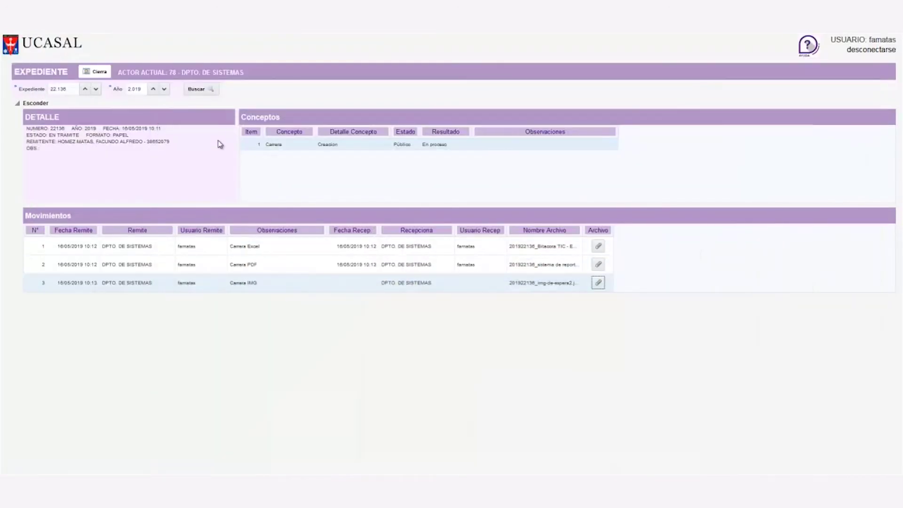
- From Movimientos > Entradas, start Recibir + Enviar for 22136 and open the receiving-actor list
click(96, 72)
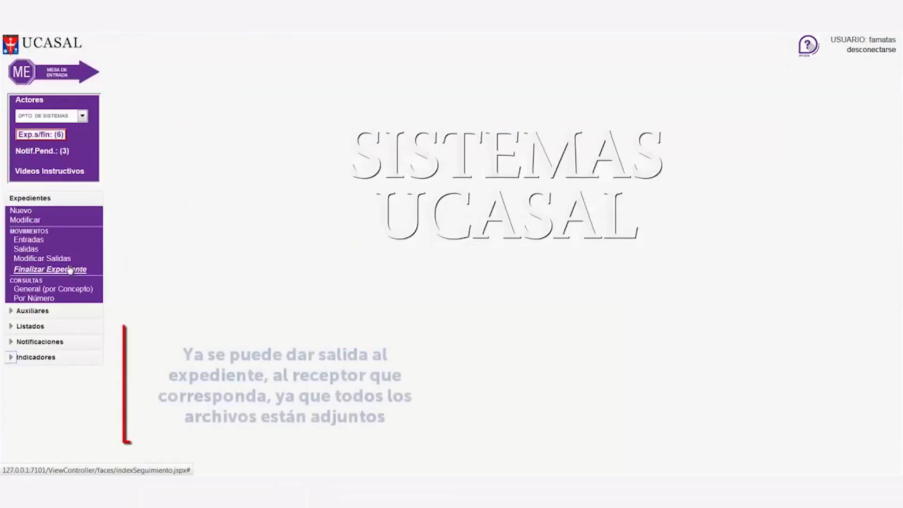
click(20, 240)
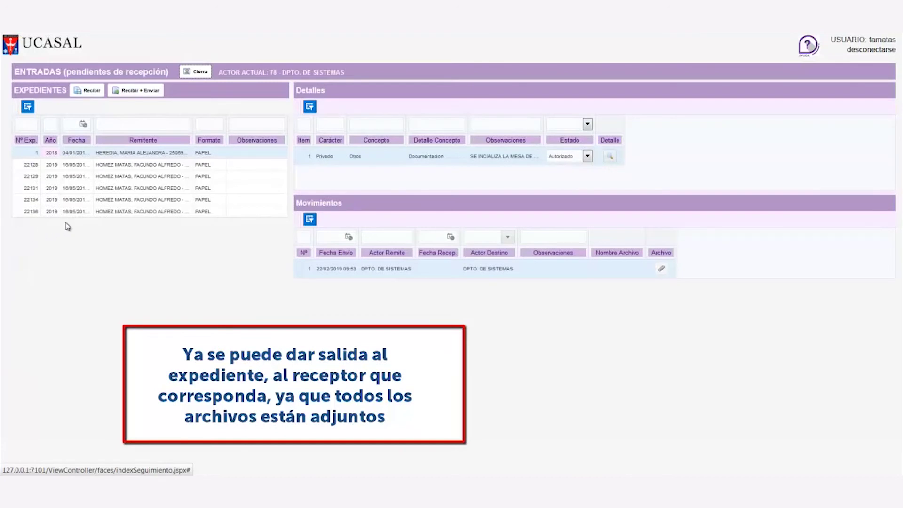
click(136, 211)
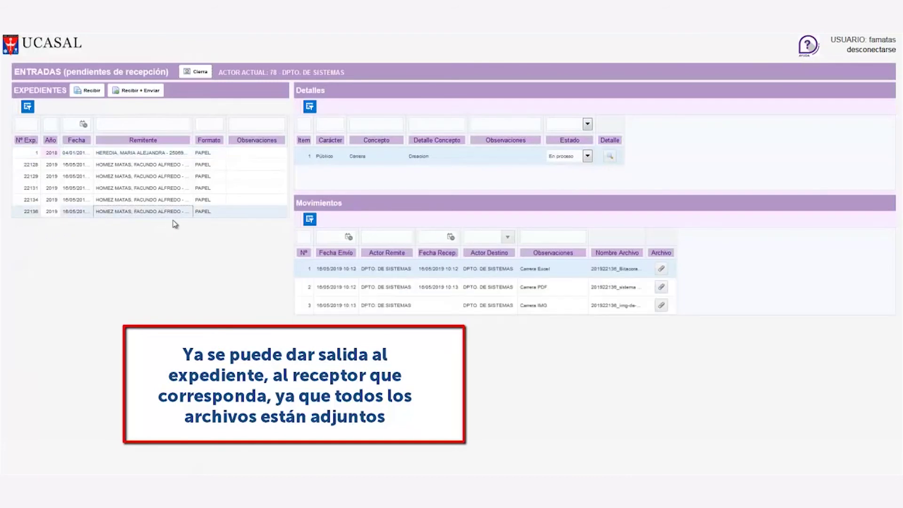
click(149, 92)
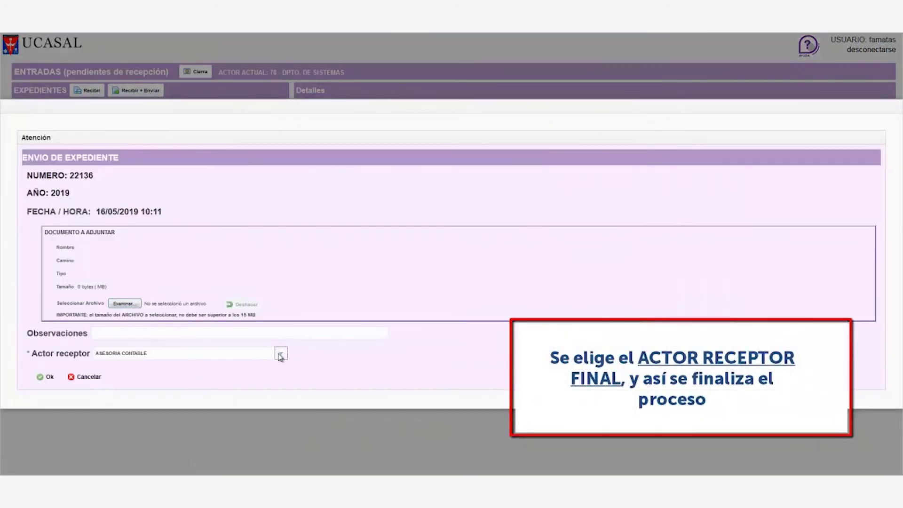
click(280, 355)
- Search actors for 'Secretaria', set SECRETARIA GENERAL as the receiving actor, and dismiss the confirmation
click(147, 341)
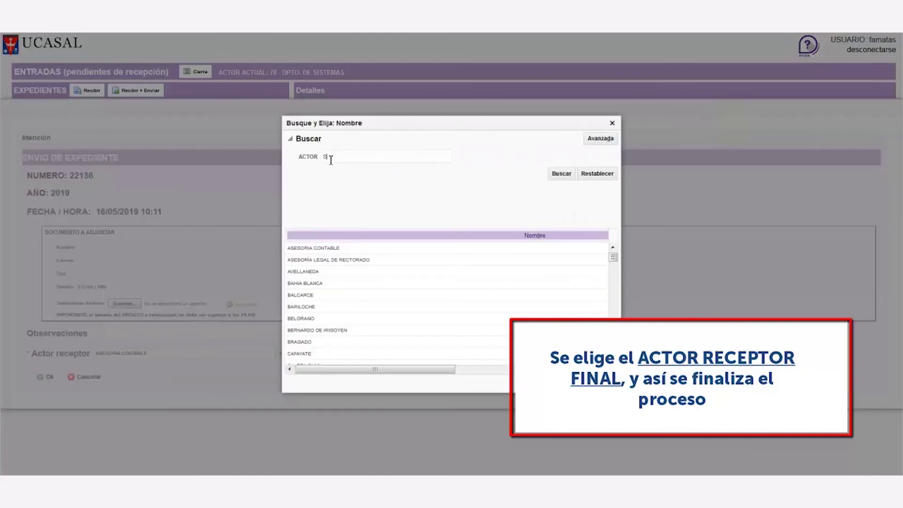
click(331, 161)
text(Secretaria)
key(Return)
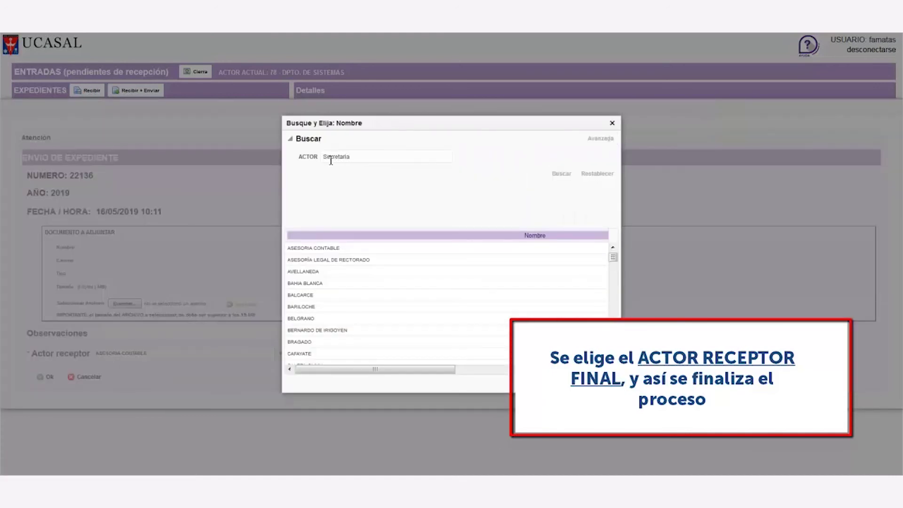
click(334, 297)
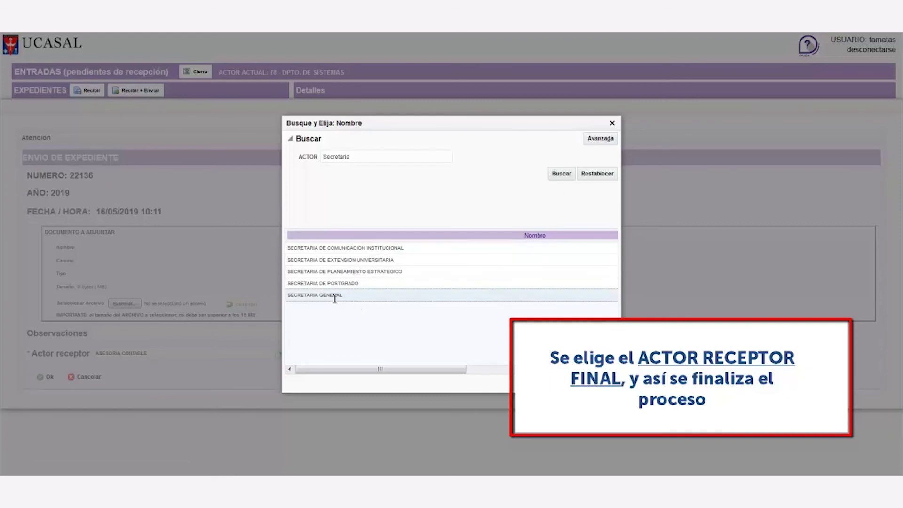
double_click(334, 295)
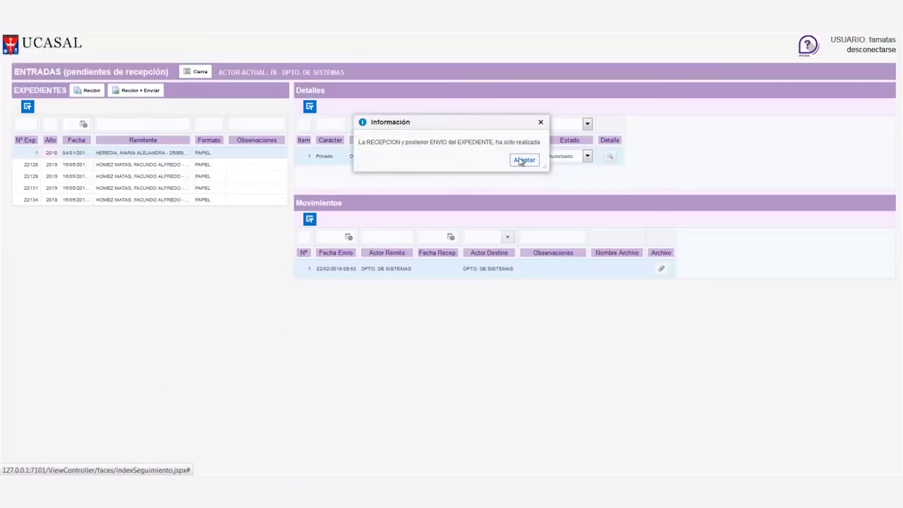
click(530, 159)
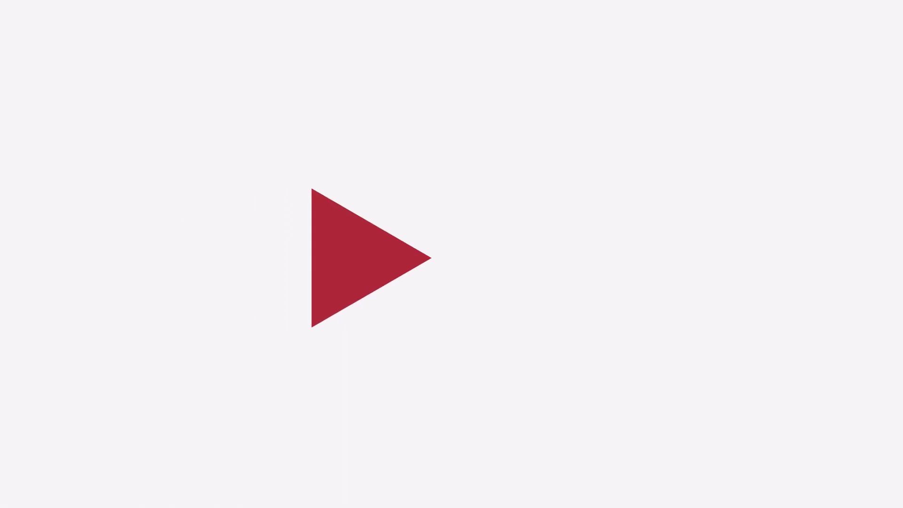